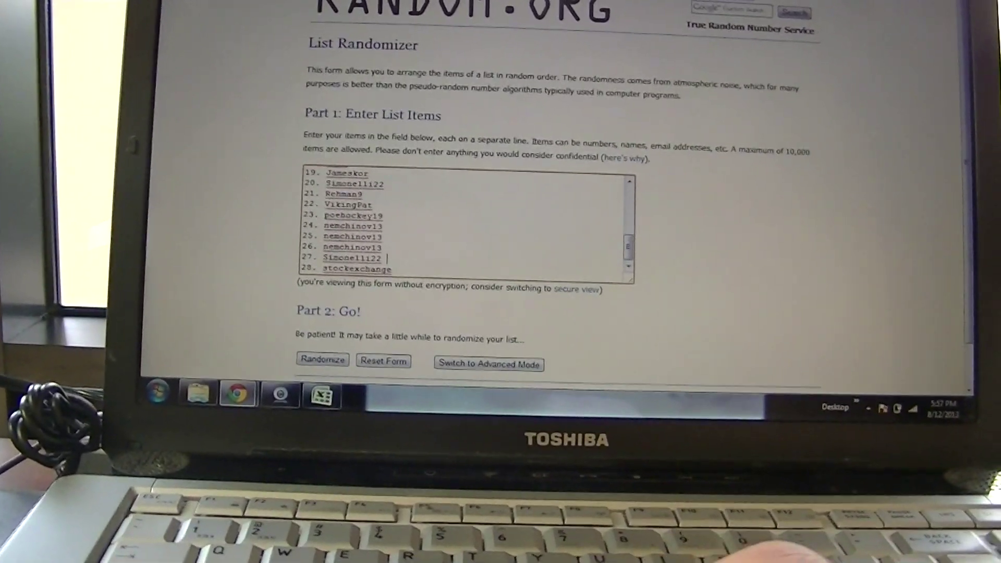
Shuffle the 28-name list with RANDOM.ORG Randomize and copy the shuffled result
left_click(321, 379)
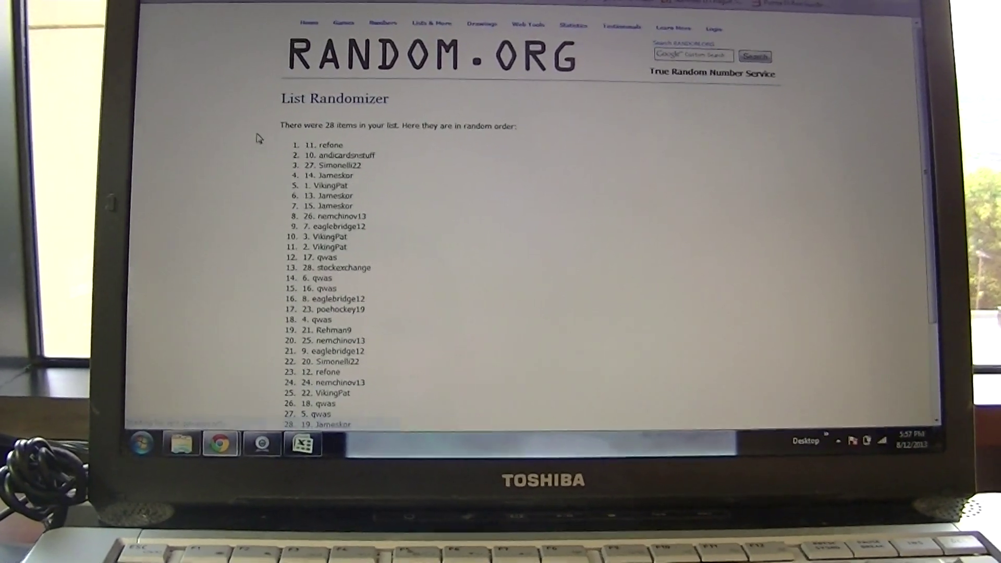
mouse_move(293, 136)
left_mouse_down()
mouse_move(376, 362)
mouse_move(352, 321)
left_mouse_up()
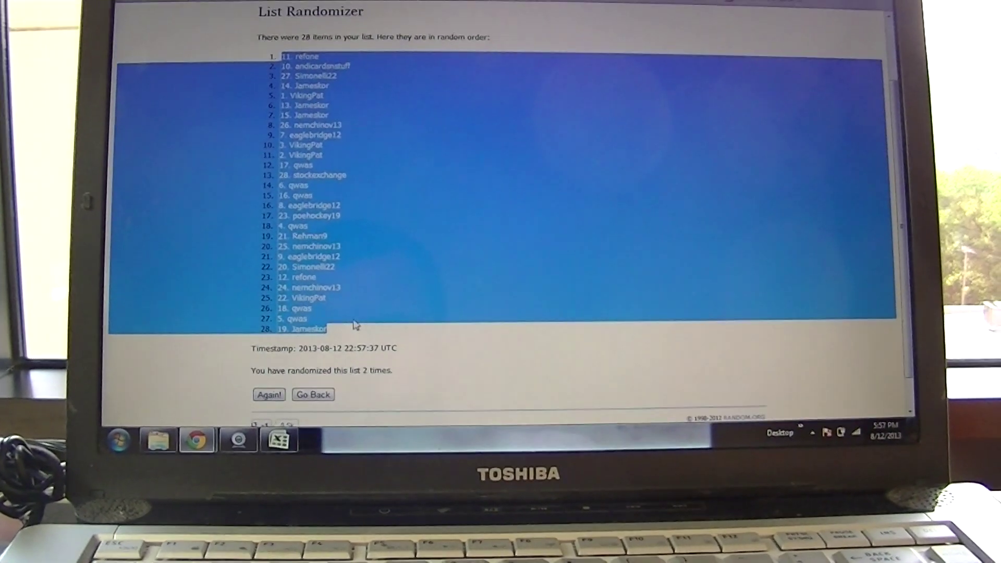
right_click(383, 301)
left_click(374, 328)
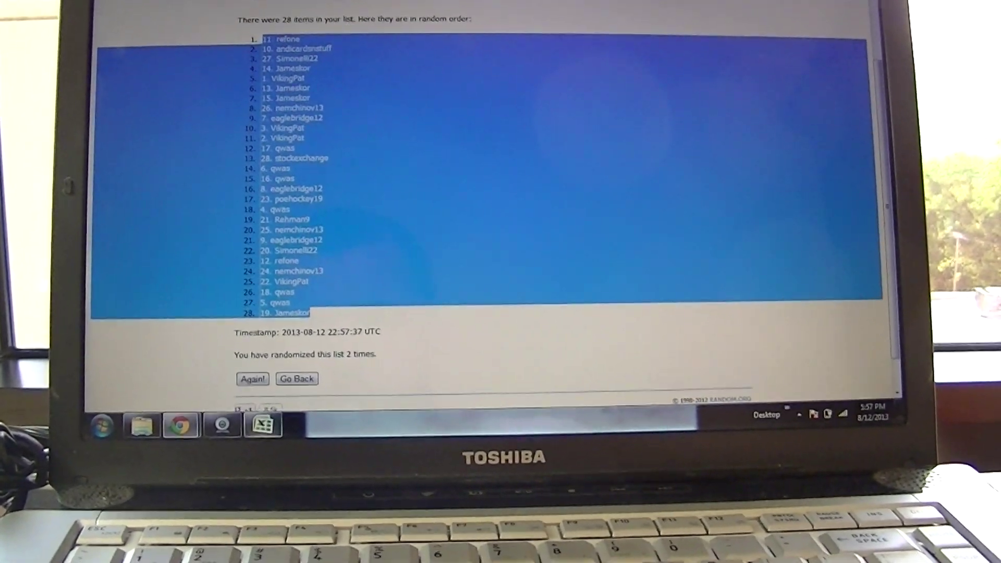
Paste the shuffled names into the Excel sheet starting at cell A4
left_click(274, 443)
left_click(245, 61)
right_click(243, 60)
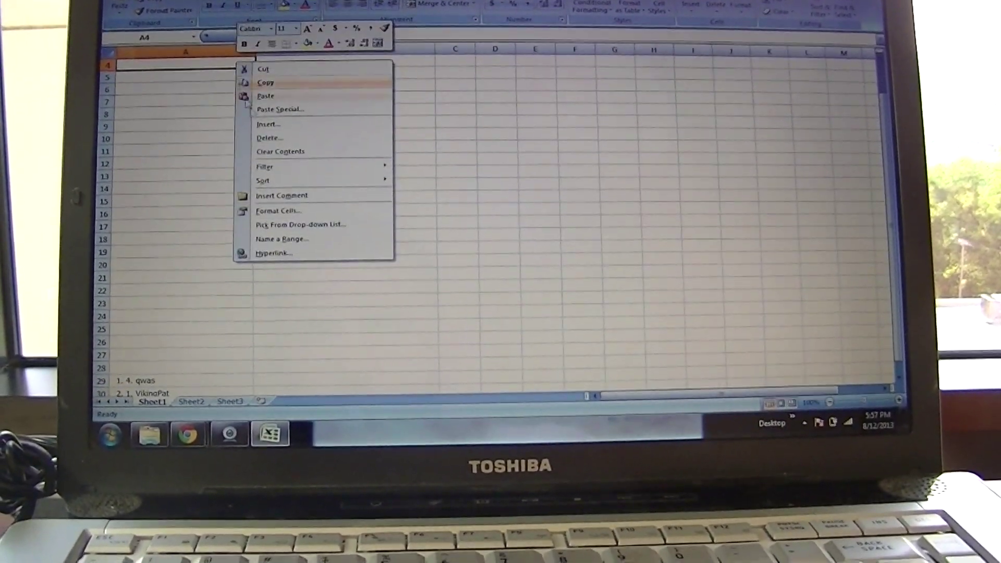
left_click(270, 99)
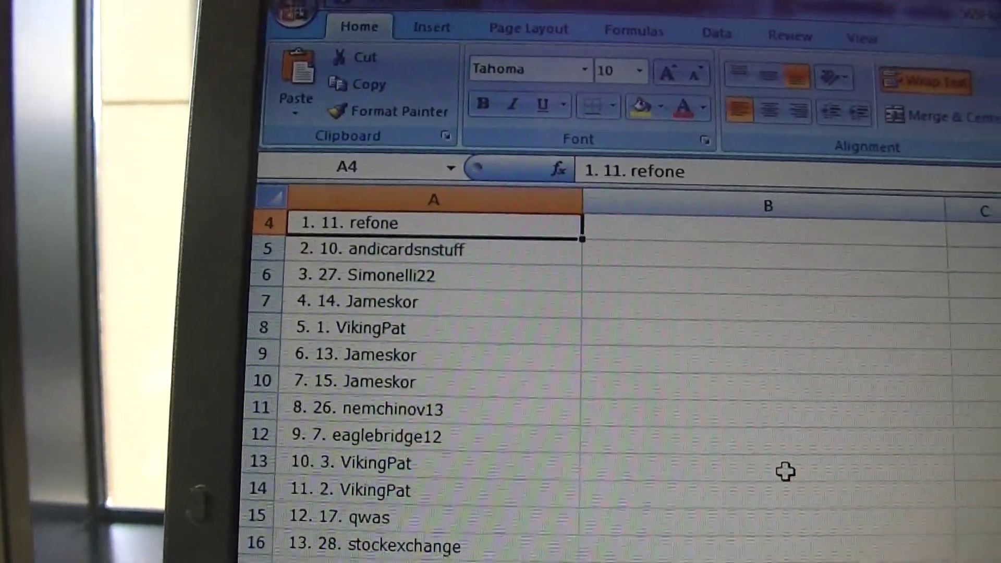
key("Down")
key("Down")
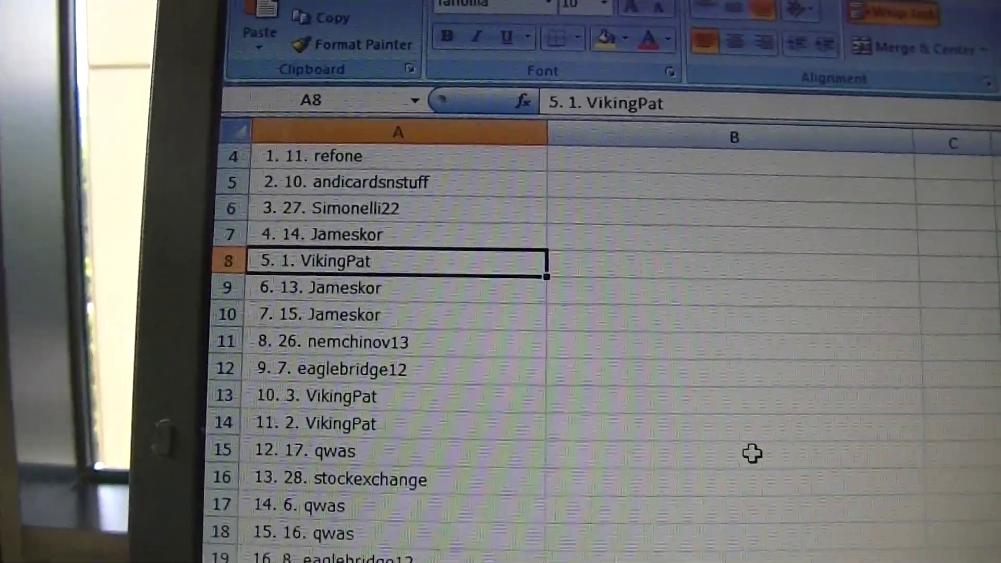
key("Down")
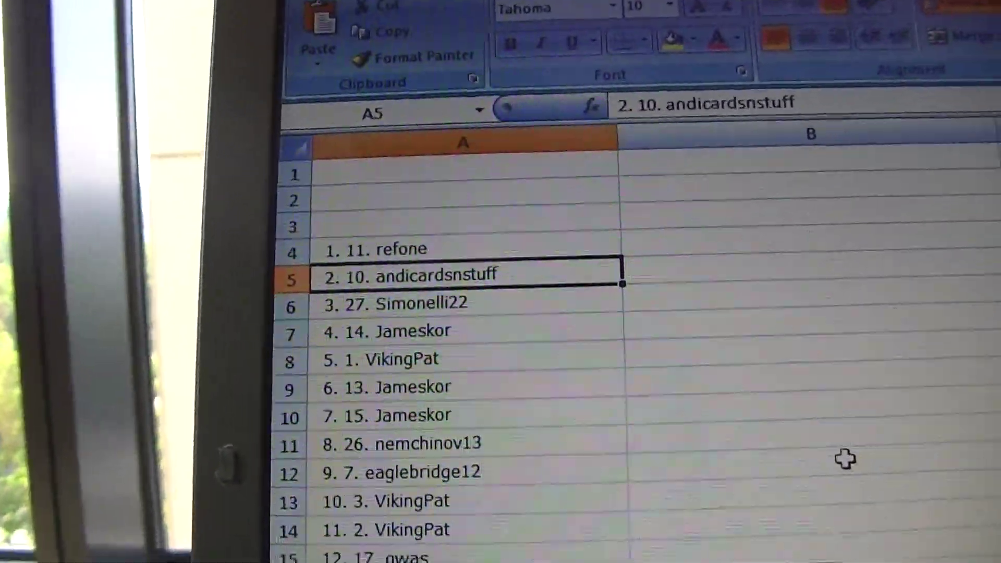
key("Down")
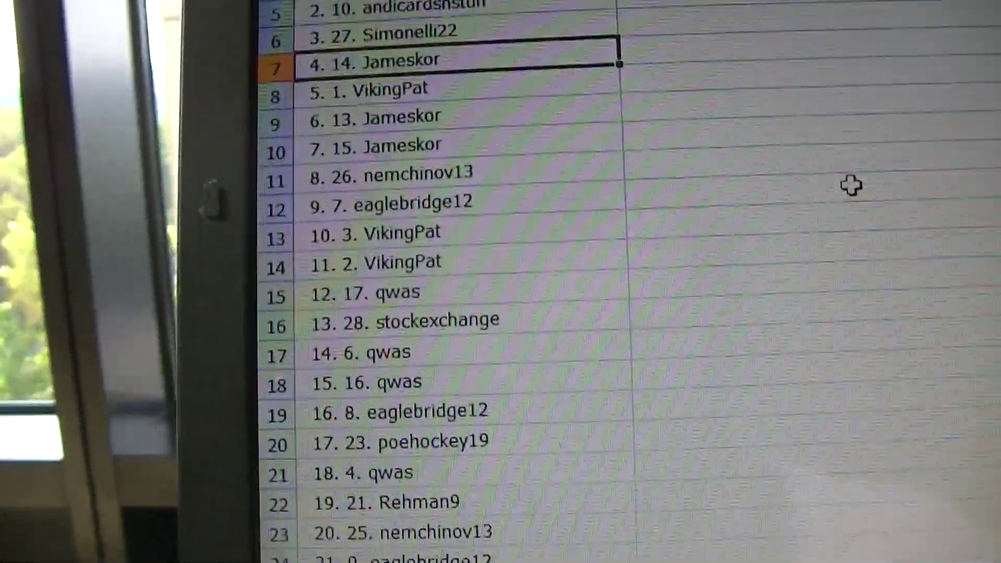
key("Down")
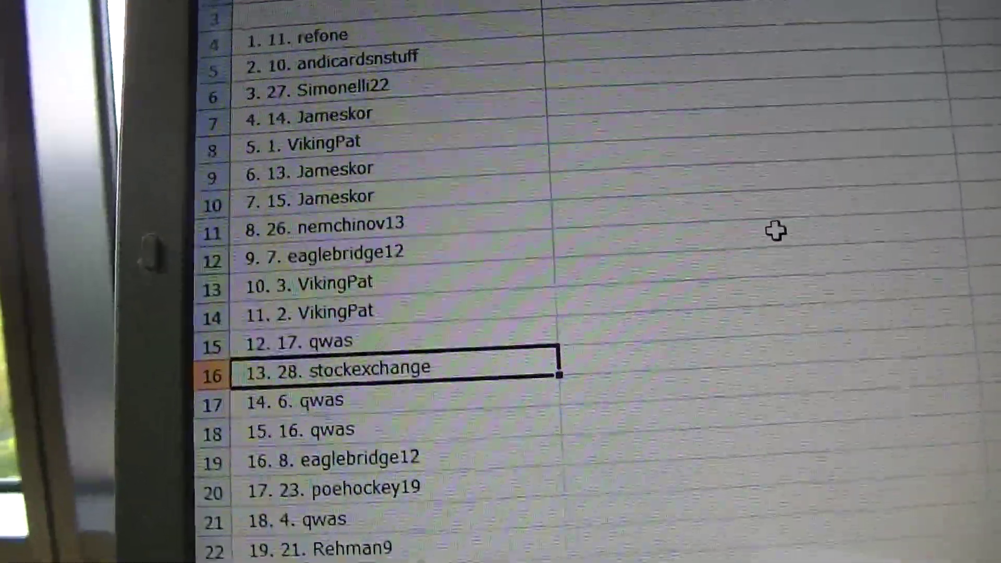
key("Down")
key("Down")
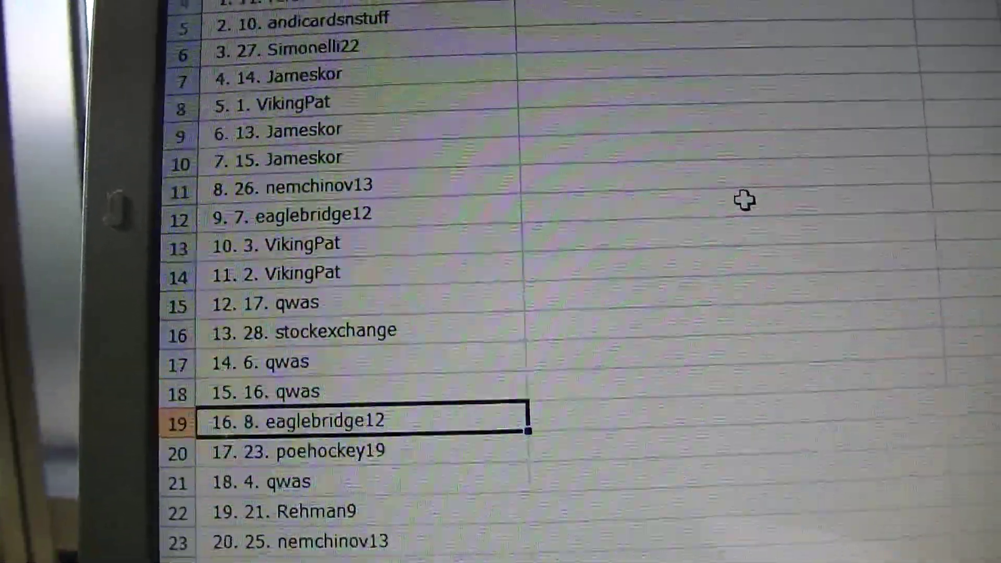
key("Down")
key("Down")
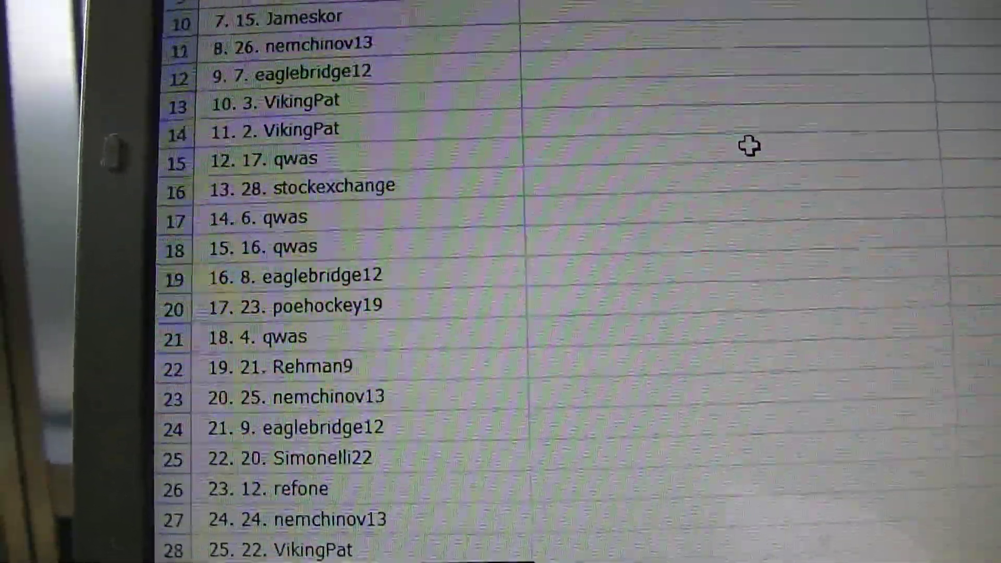
key("Down")
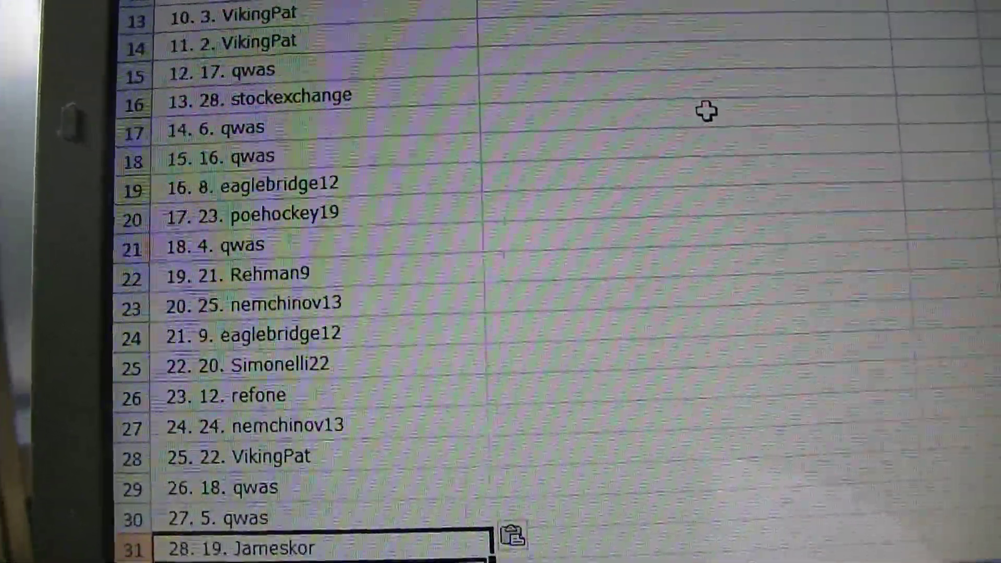
key("Down")
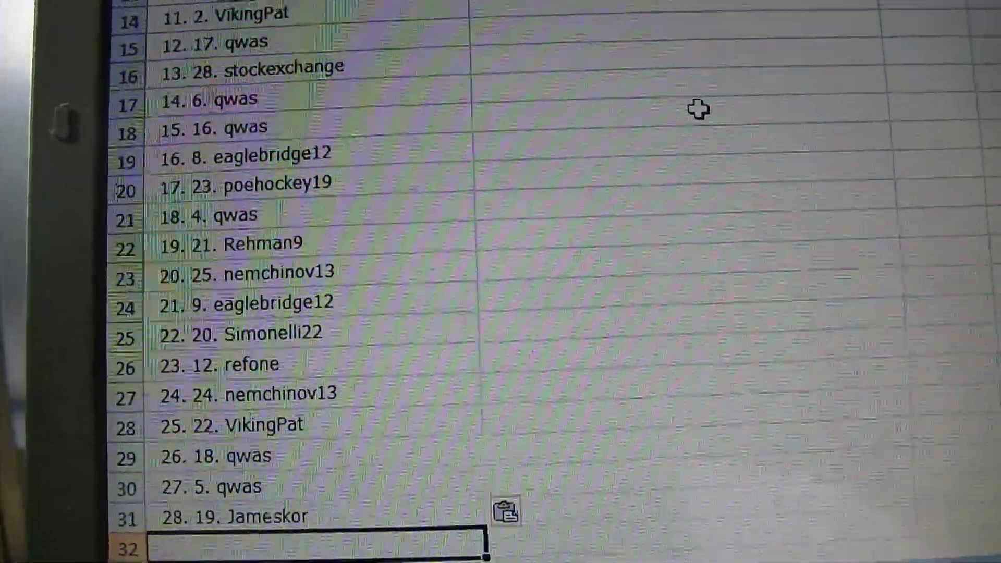
key("Down")
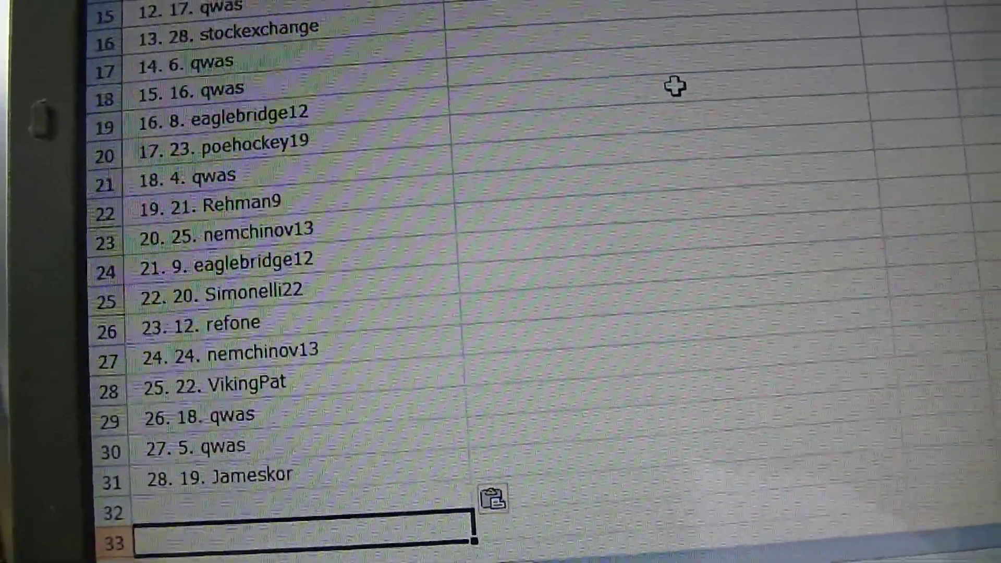
key("Up")
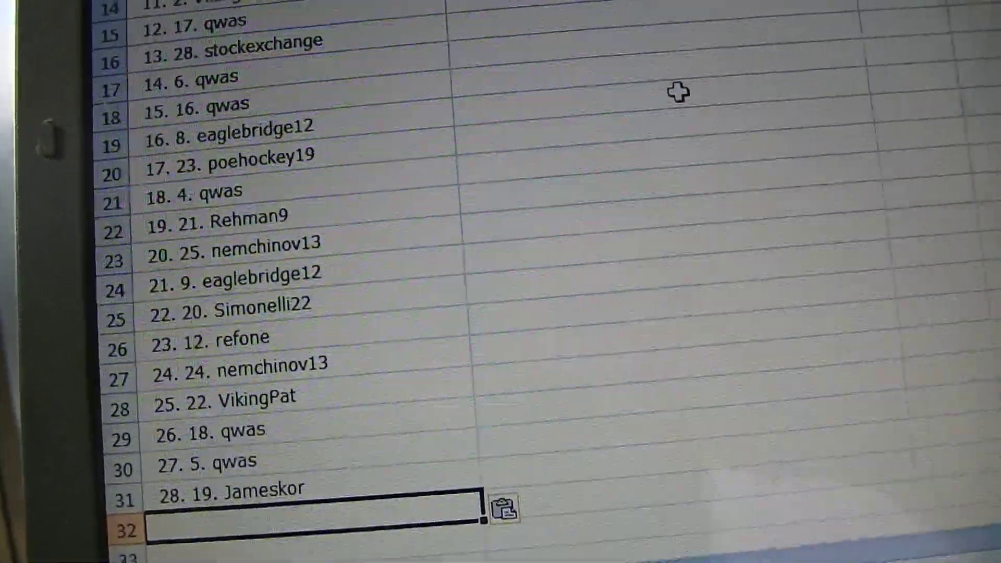